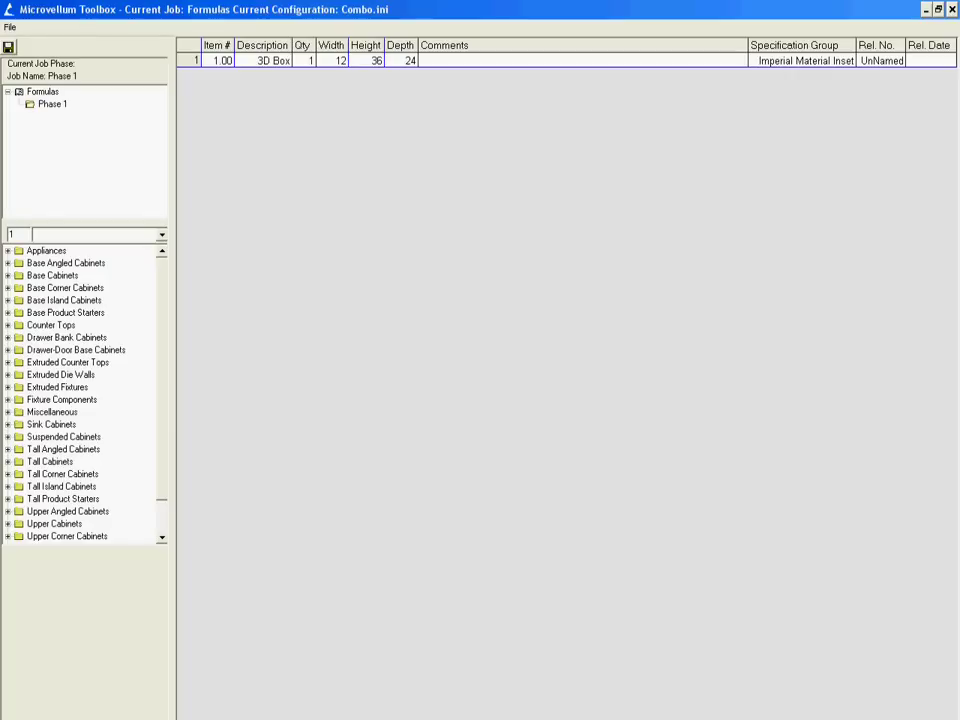
Bring up the empty parts list of the 3D Box 12 x 36 x 24 product via Show Parts List.
{"action": "left_click", "coordinate": [430, 63]}
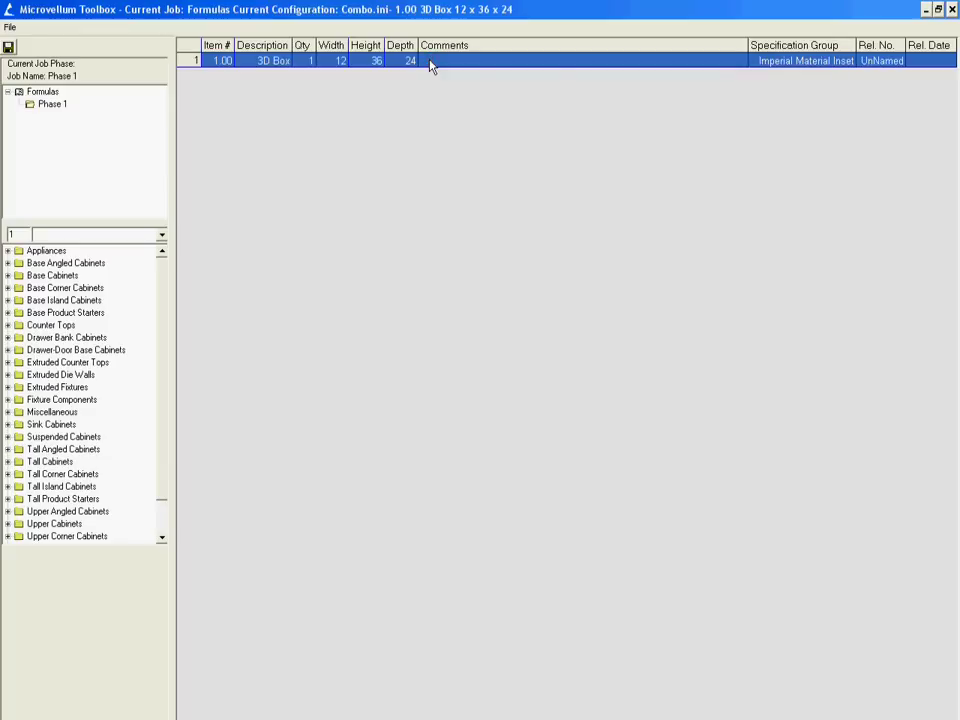
{"action": "right_click", "coordinate": [430, 63]}
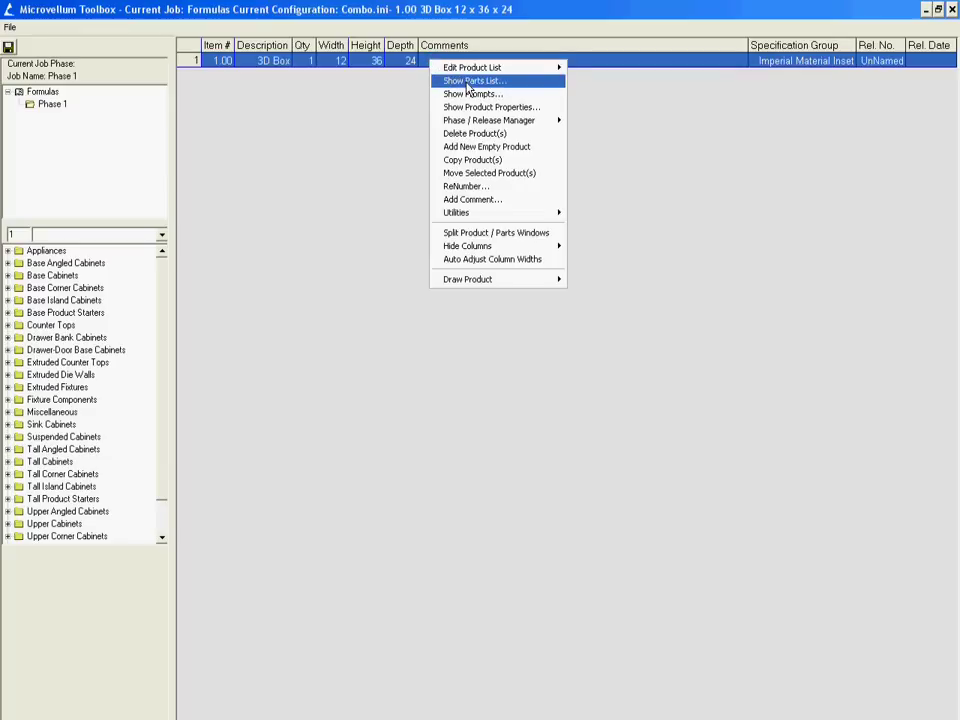
{"action": "left_click", "coordinate": [468, 81]}
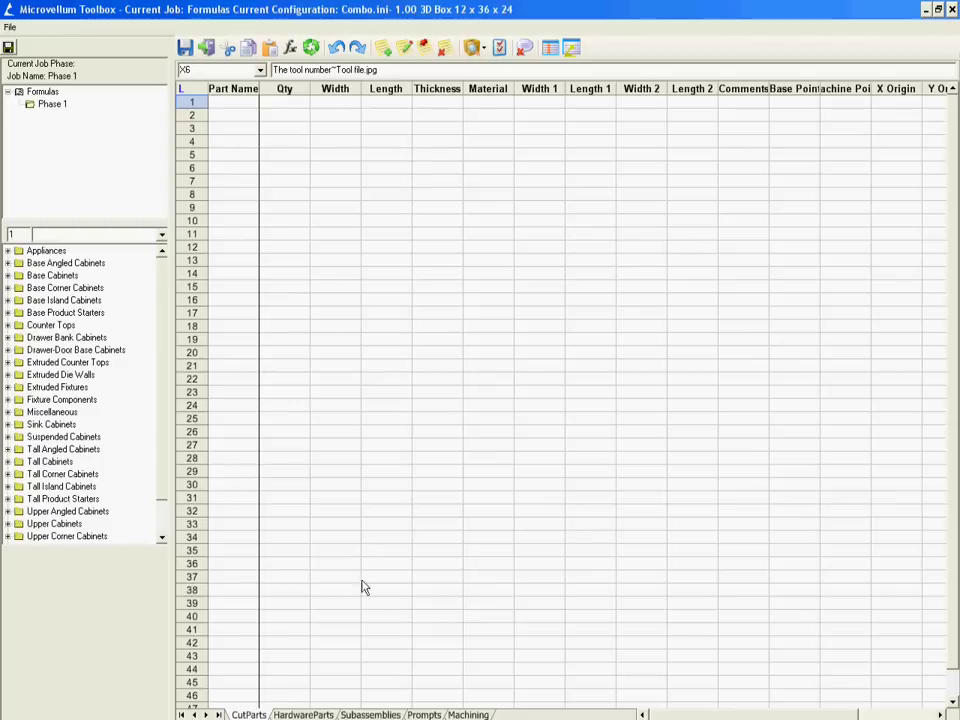
Switch to the Prompts sheet to review Width 12, Height 36 and Depth 24.
{"action": "left_click", "coordinate": [423, 714]}
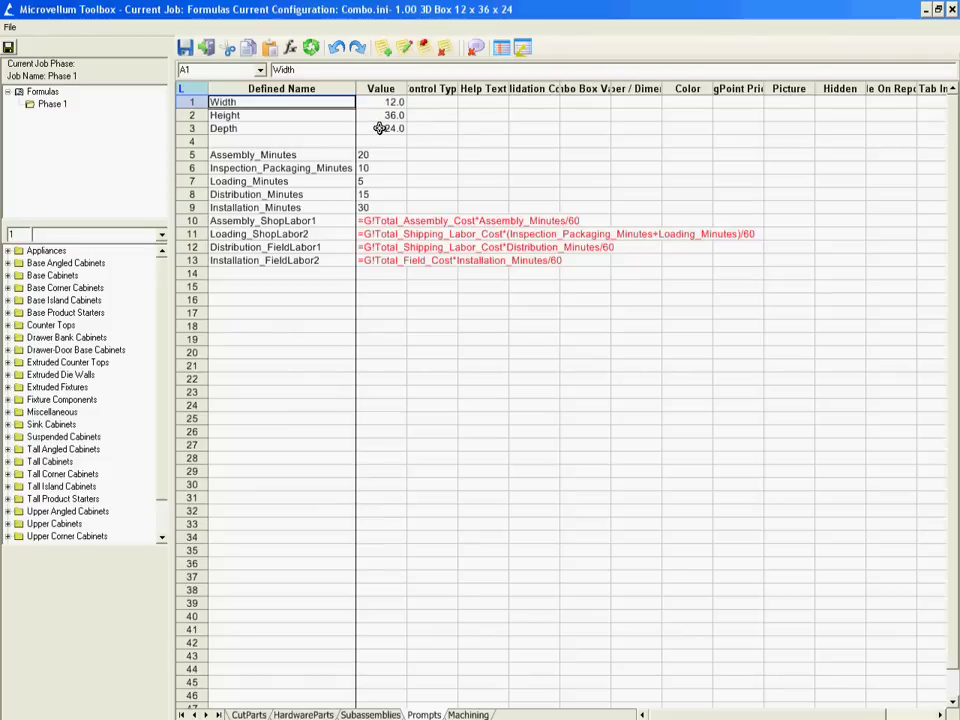
On the CutParts sheet, name row 1 'Bottom' and give it quantity 1.
{"action": "left_click", "coordinate": [247, 714]}
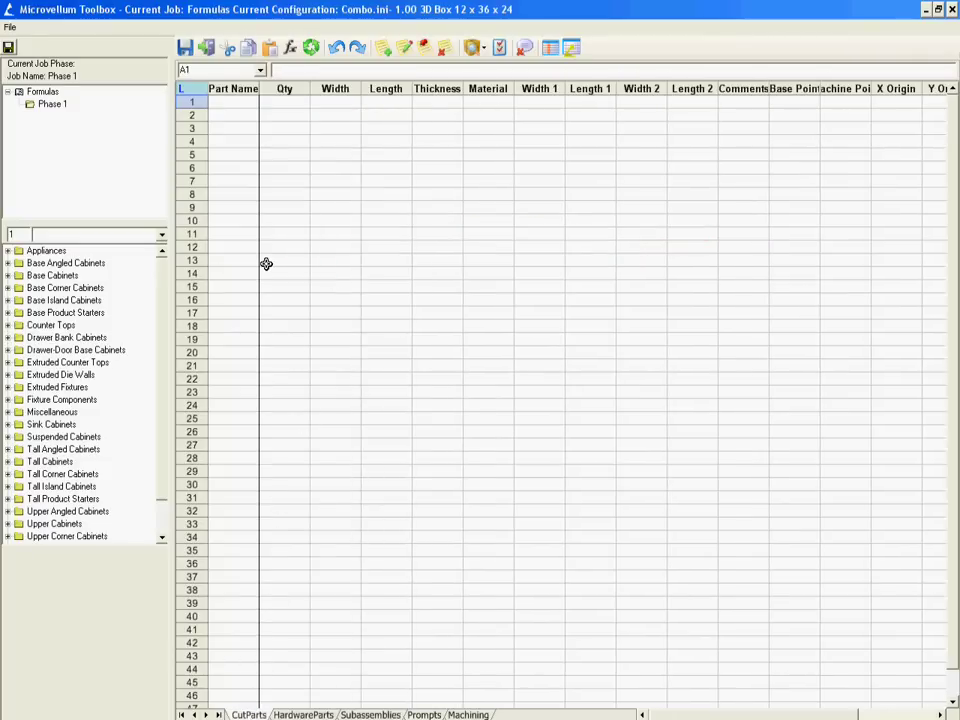
{"action": "left_click", "coordinate": [240, 102]}
{"action": "type", "text": "Bottom"}
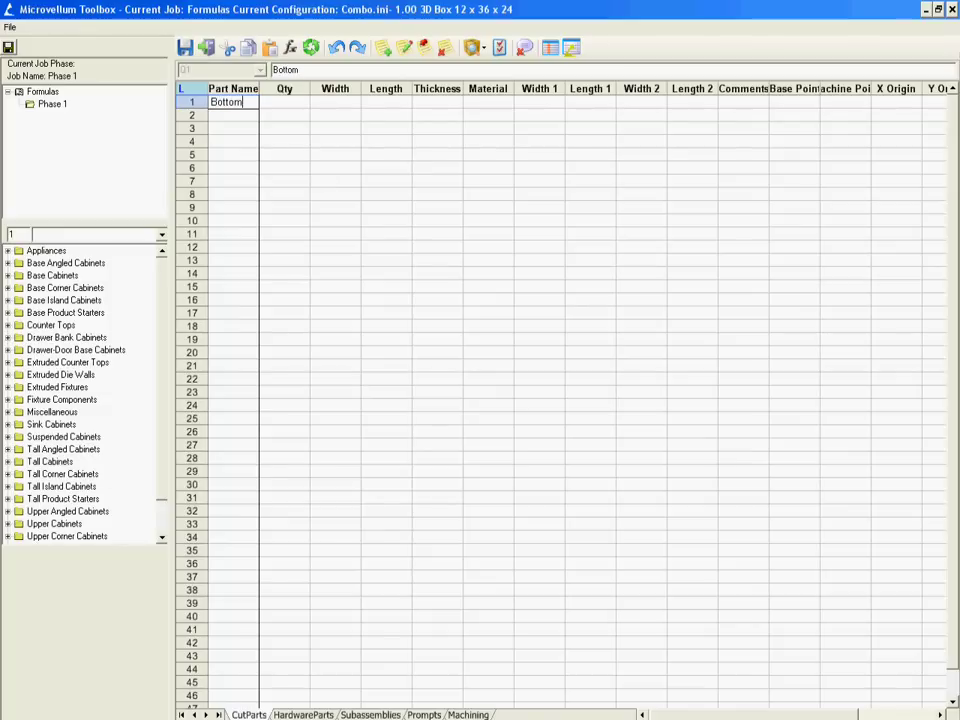
{"action": "key", "text": "Tab"}
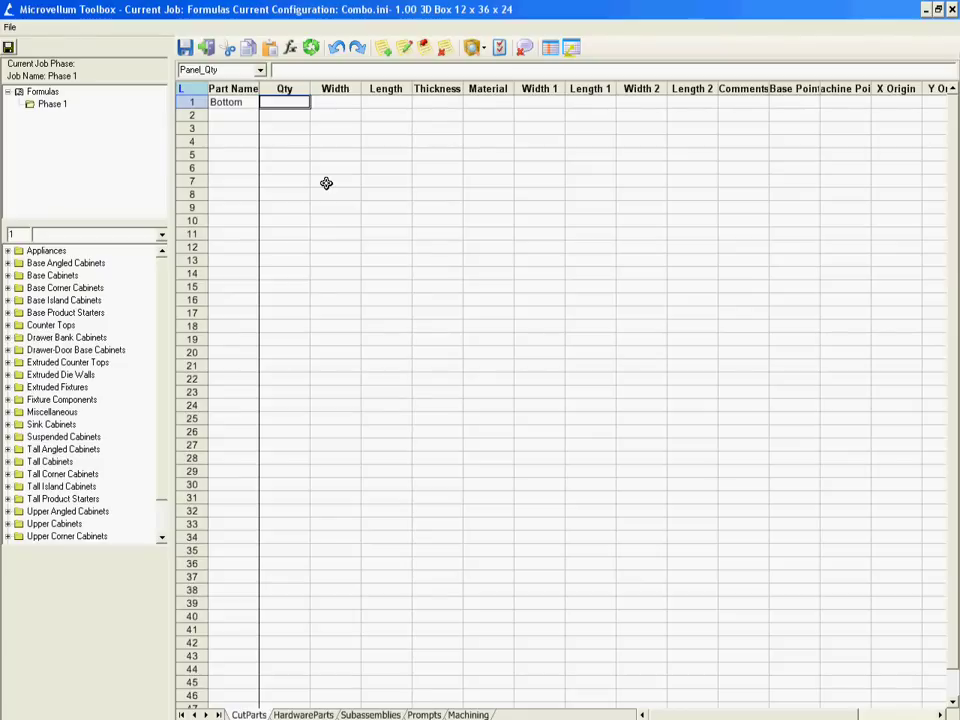
{"action": "type", "text": "1"}
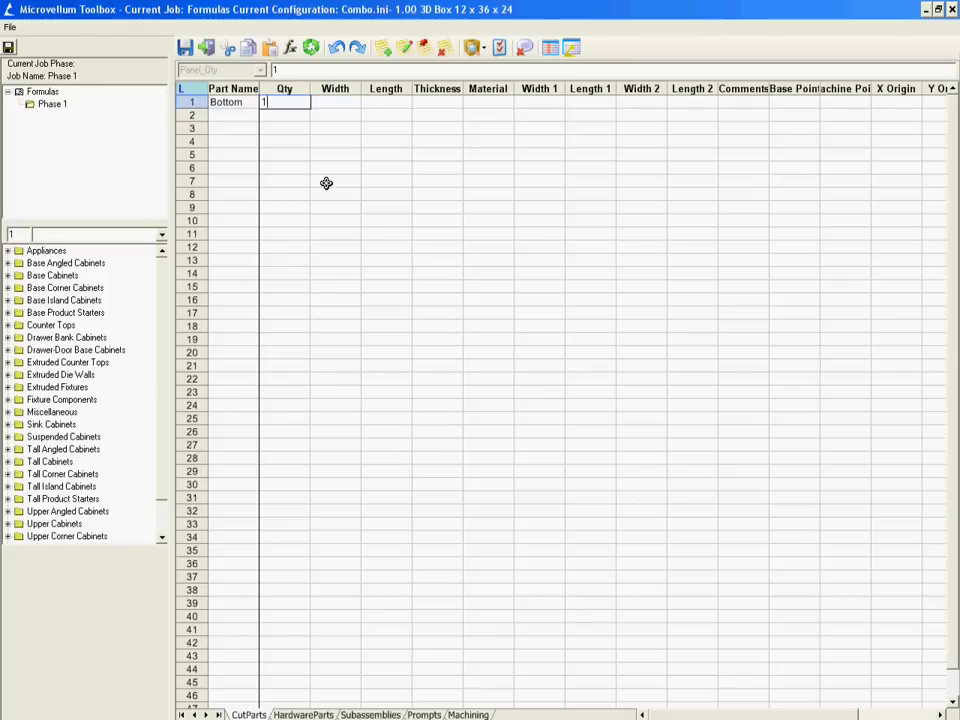
Enter the Bottom Width formula =depth-glbox_material_thickness*2, evaluating to 22.5.
{"action": "key", "text": "Tab"}
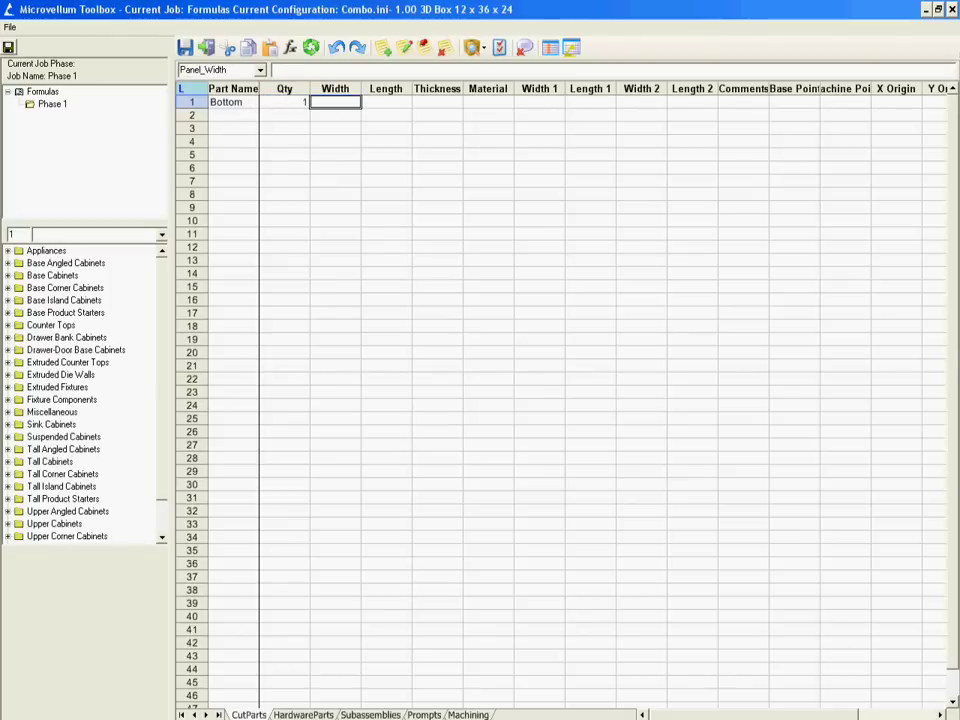
{"action": "key", "text": "alt+Tab"}
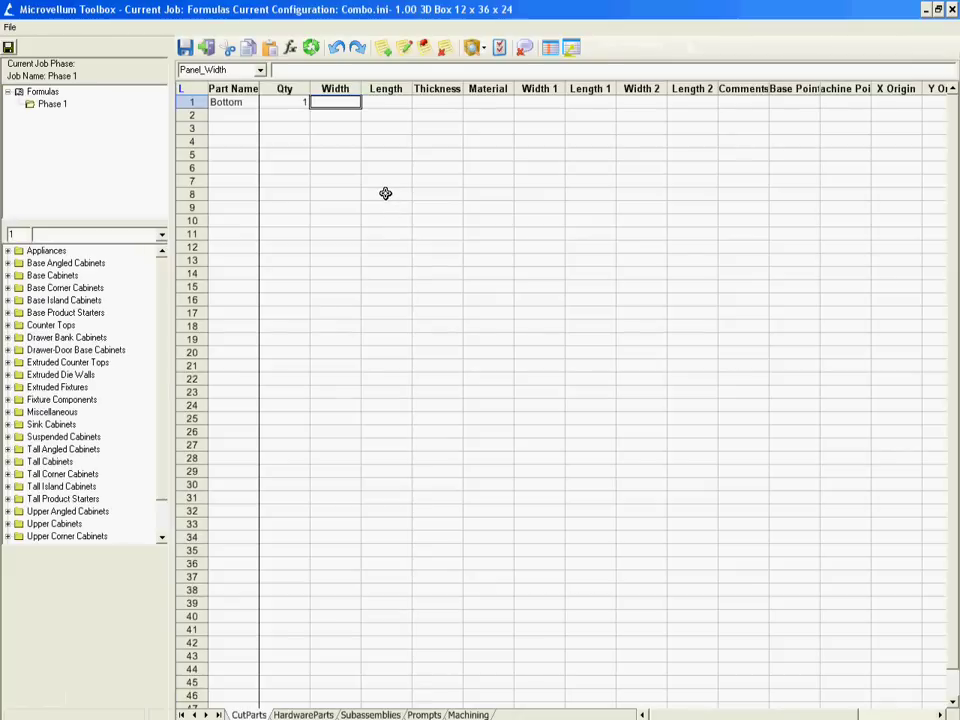
{"action": "type", "text": "="}
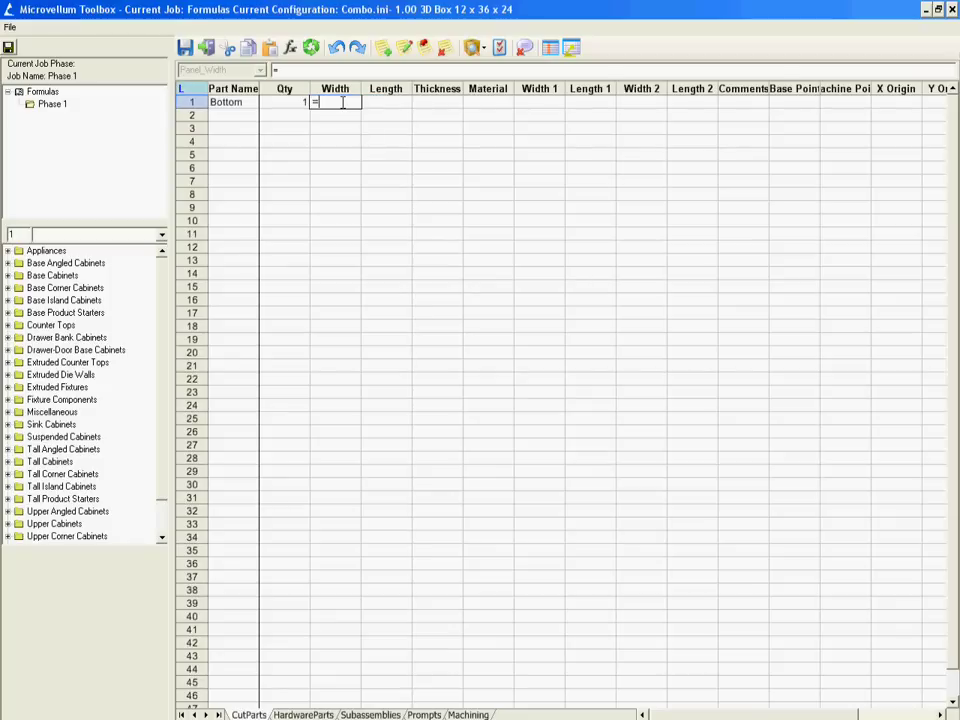
{"action": "type", "text": "depth-"}
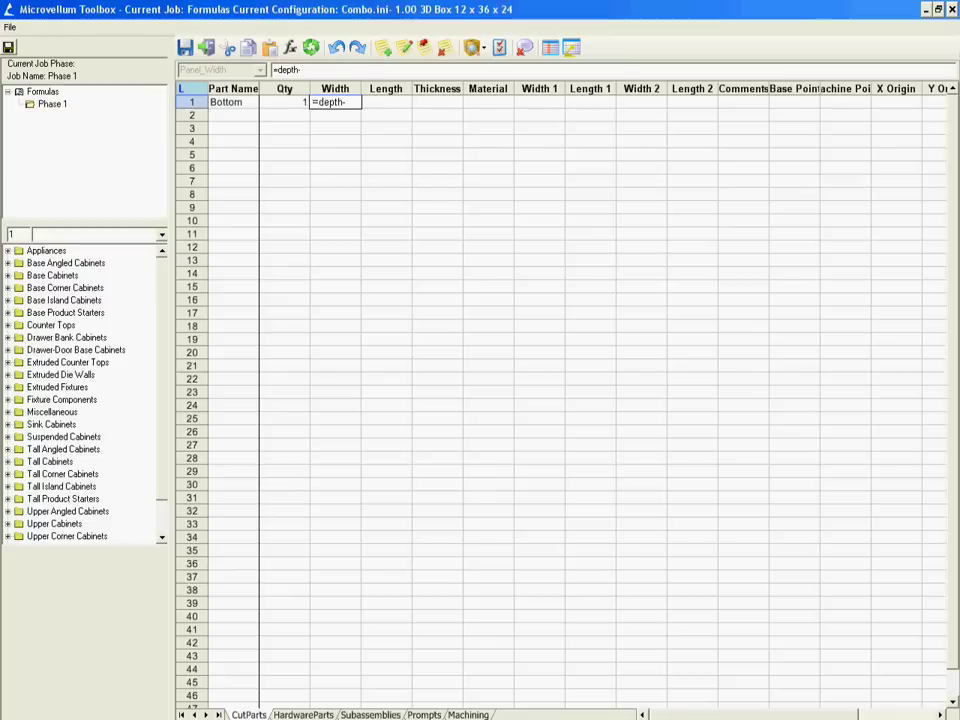
{"action": "type", "text": "gl"}
{"action": "type", "text": "box_material_thickness*2"}
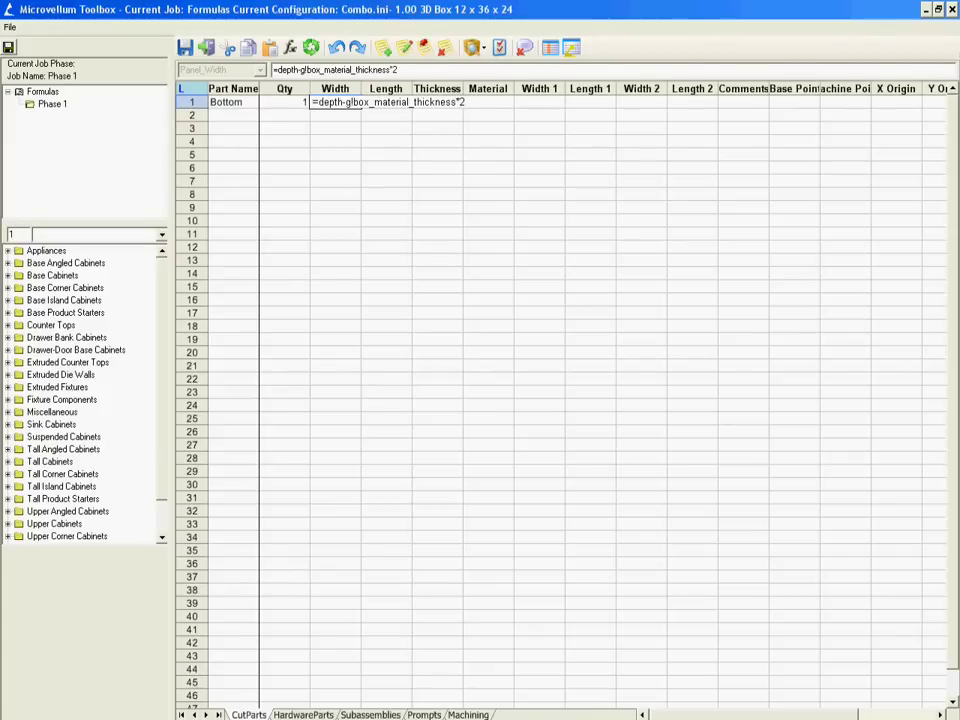
{"action": "key", "text": "Return"}
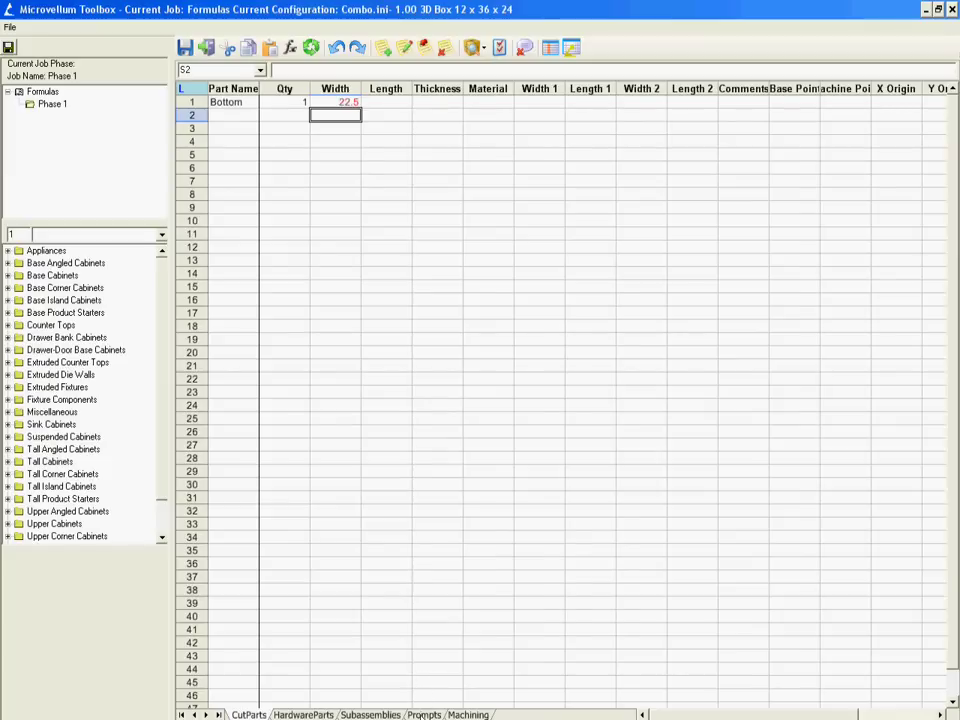
{"action": "left_click", "coordinate": [424, 714]}
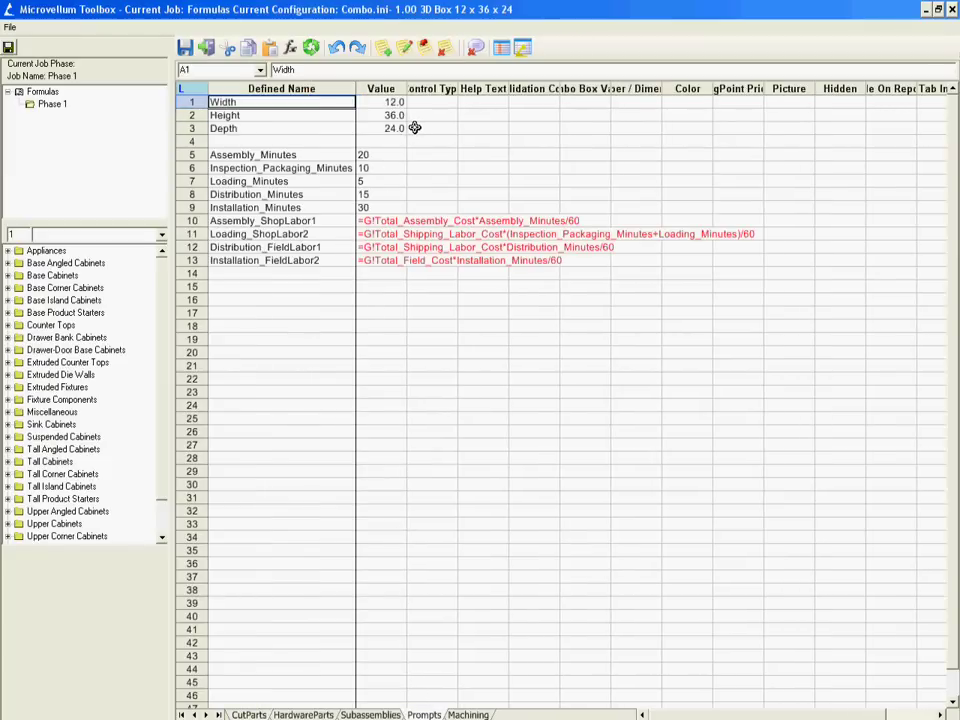
{"action": "left_click", "coordinate": [258, 714]}
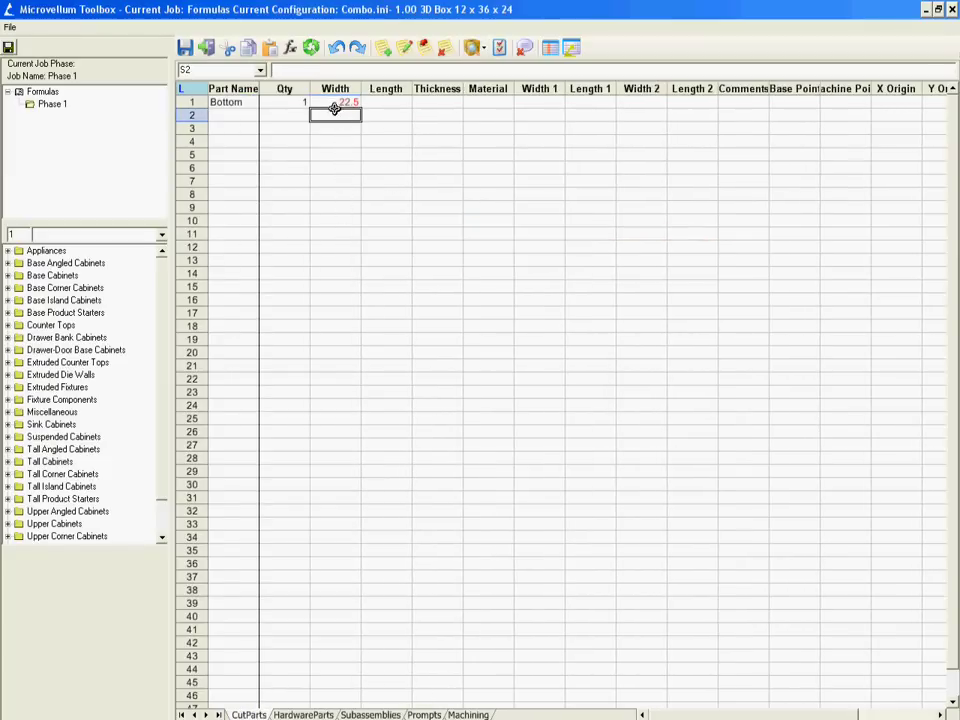
{"action": "left_click", "coordinate": [331, 102]}
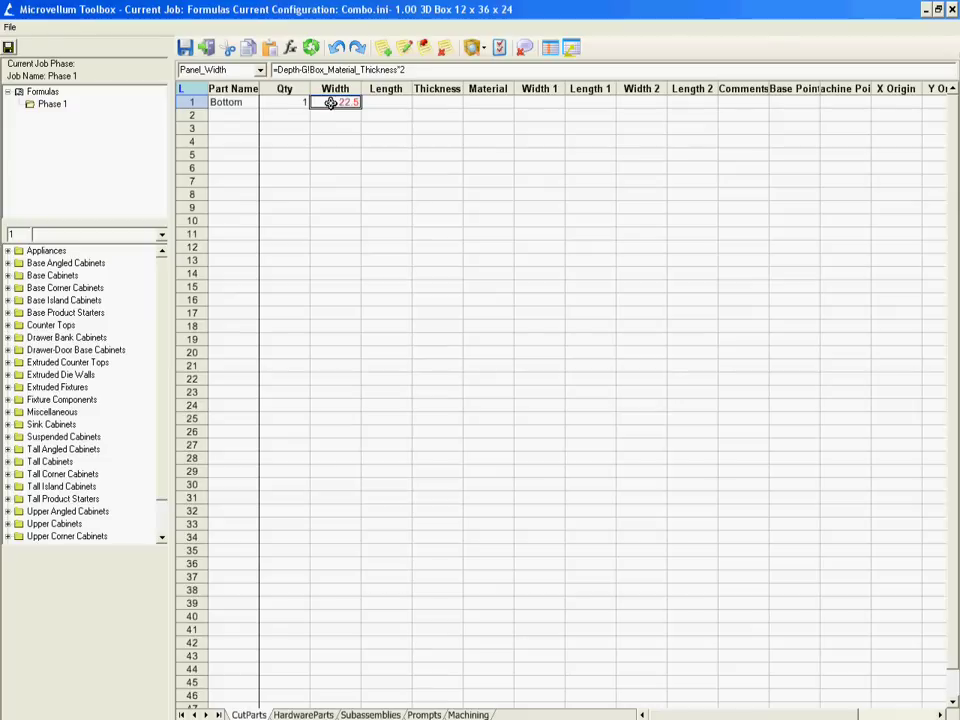
{"action": "left_click", "coordinate": [392, 102]}
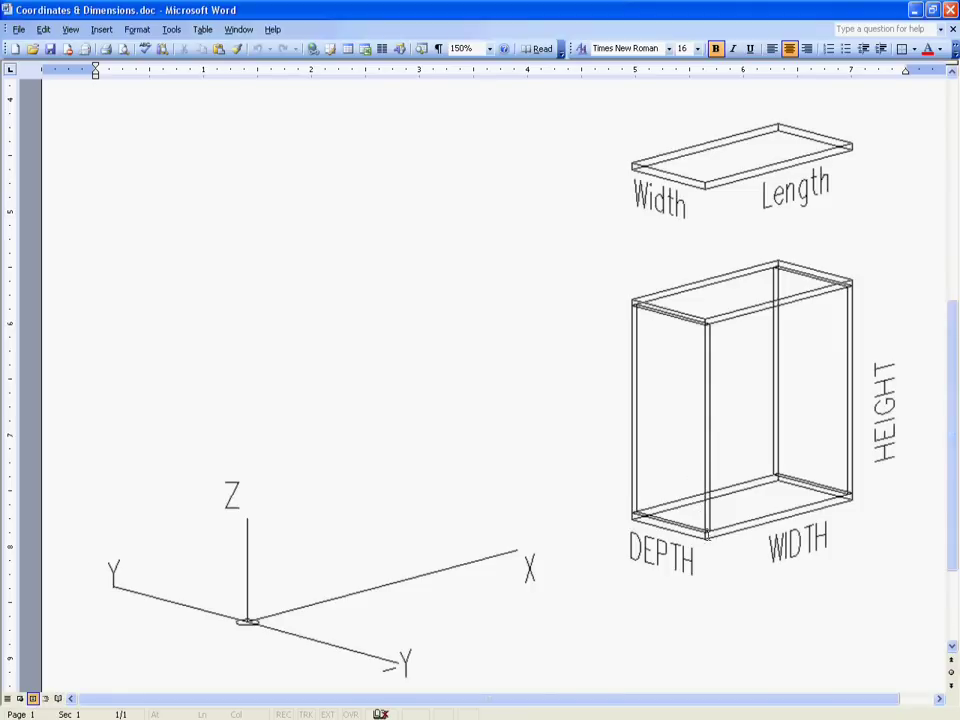
Set the Bottom part's Length to the formula =width, giving 12.0.
{"action": "key", "text": "alt+Tab"}
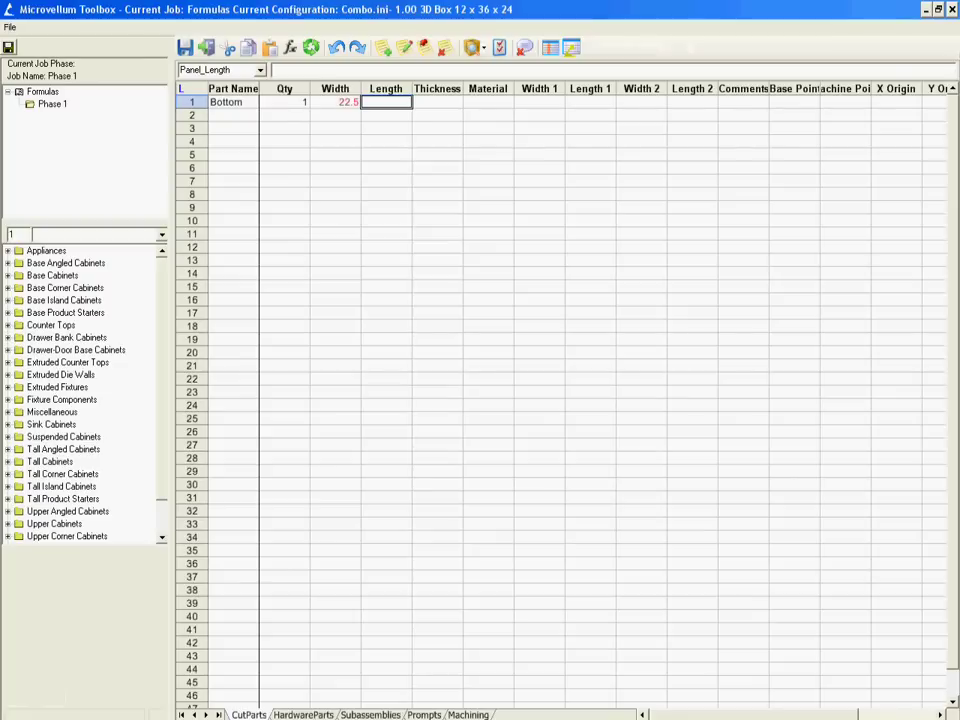
{"action": "type", "text": "="}
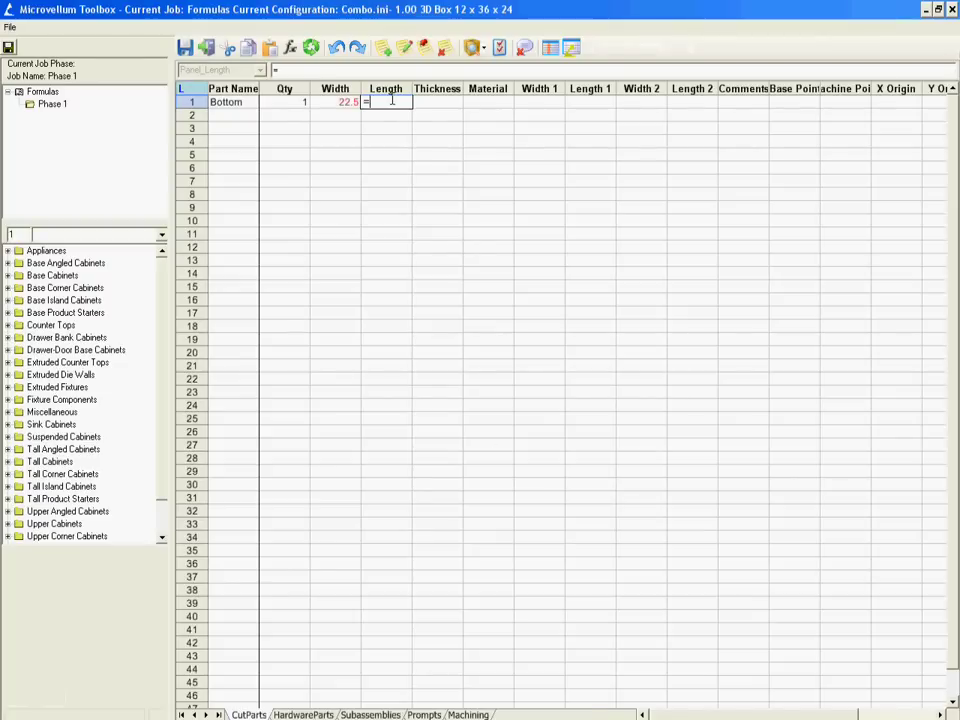
{"action": "type", "text": "width"}
{"action": "key", "text": "Tab"}
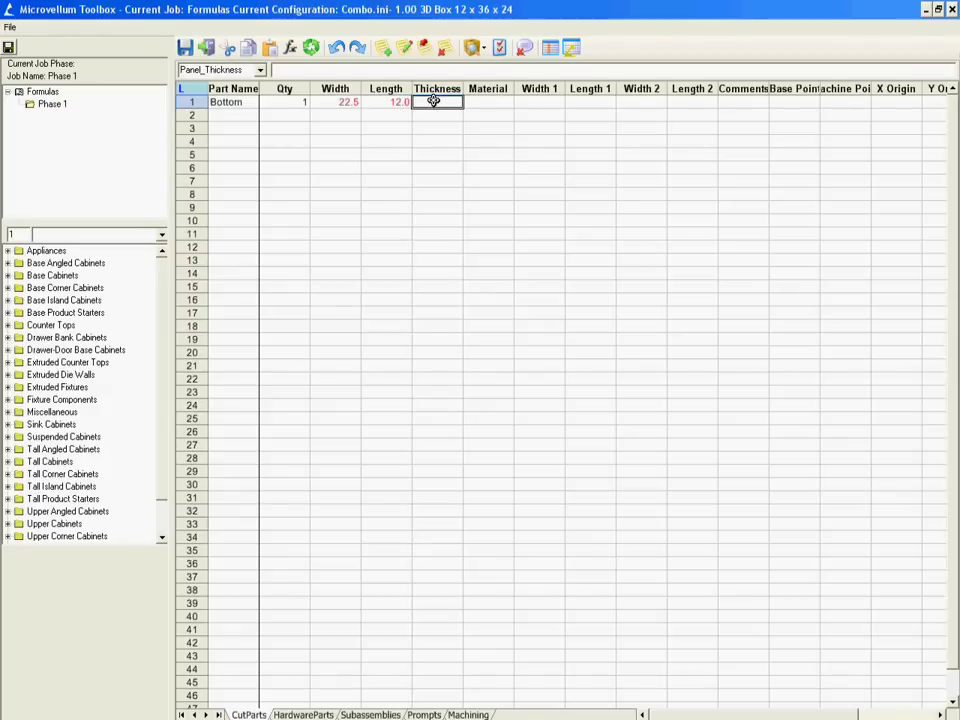
Set Bottom's Material to =M!box_material, resolving to .75 OAK PLY.
{"action": "left_click", "coordinate": [489, 101]}
{"action": "type", "text": "=M1"}
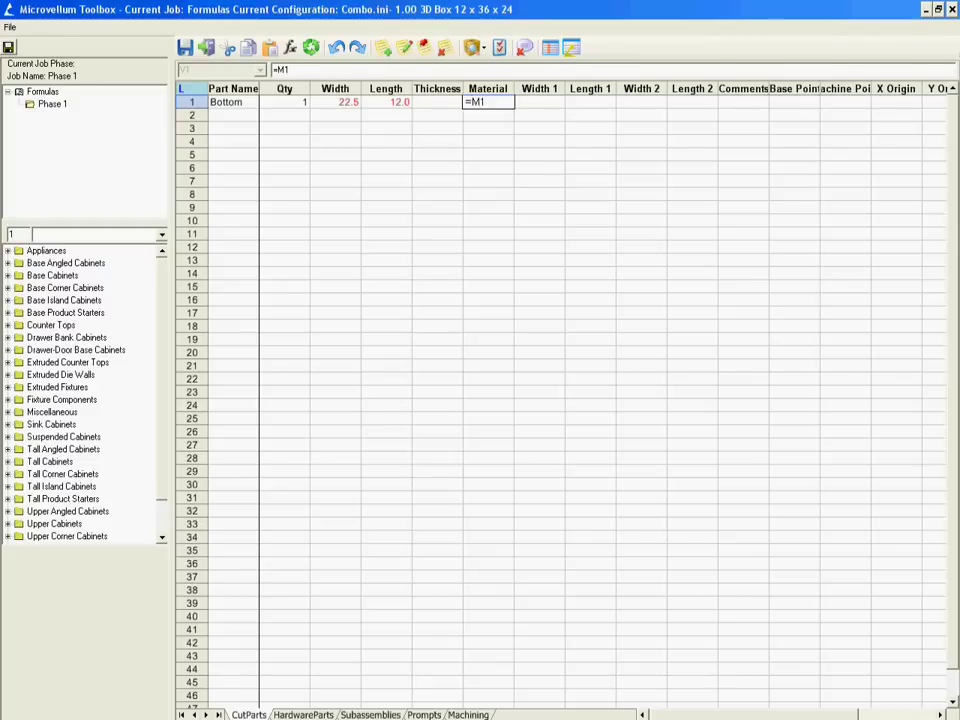
{"action": "key", "text": "BackSpace"}
{"action": "type", "text": "!"}
{"action": "type", "text": "box_material"}
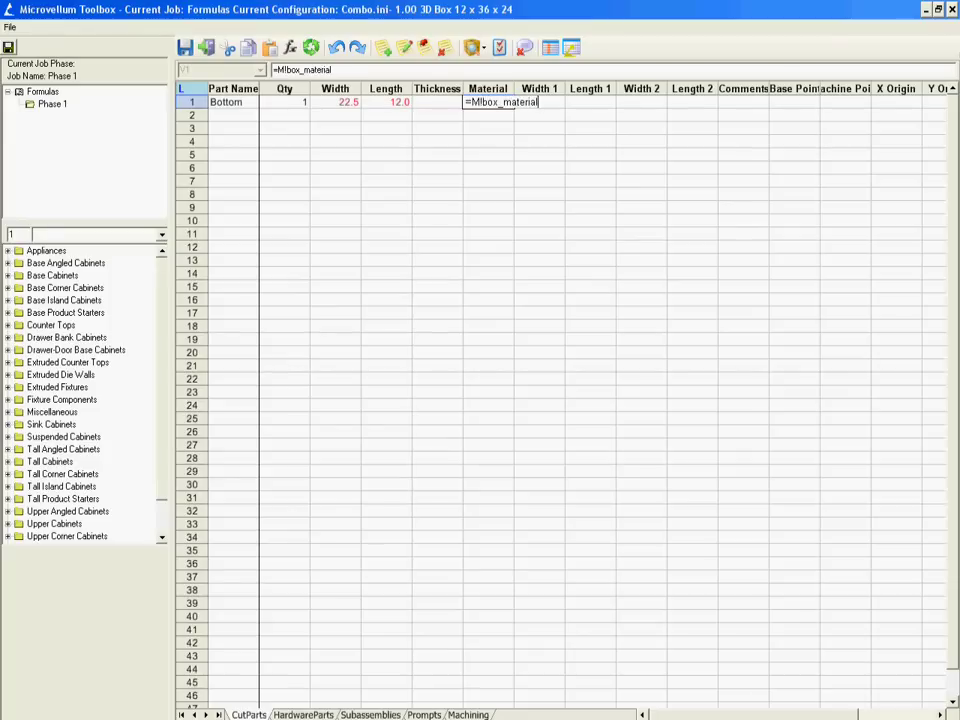
{"action": "key", "text": "Tab"}
{"action": "left_click", "coordinate": [491, 127]}
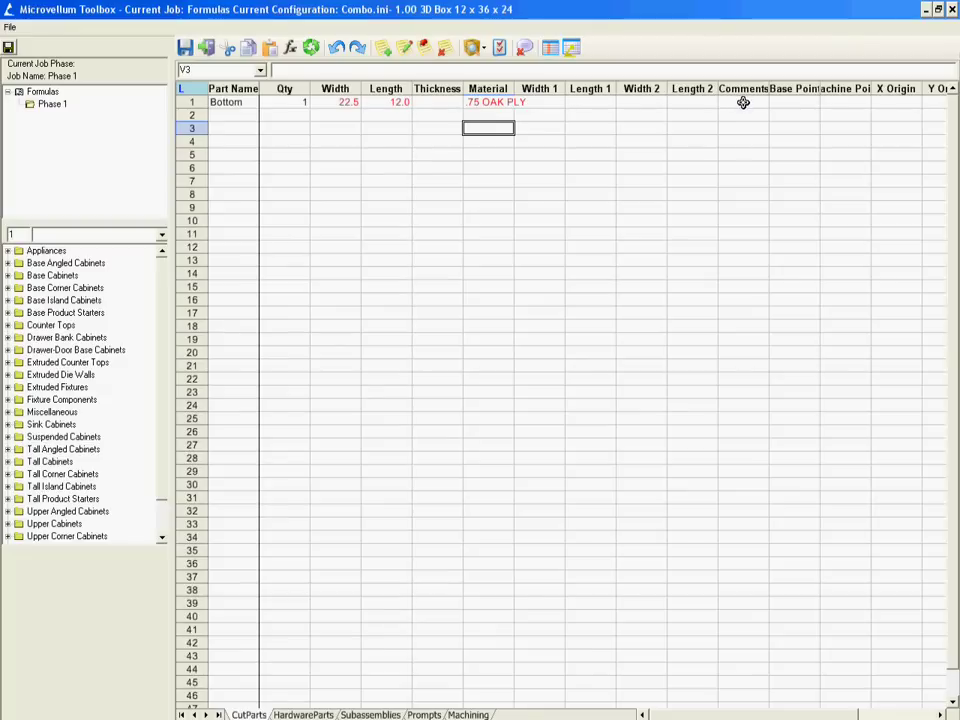
{"action": "left_click", "coordinate": [800, 102]}
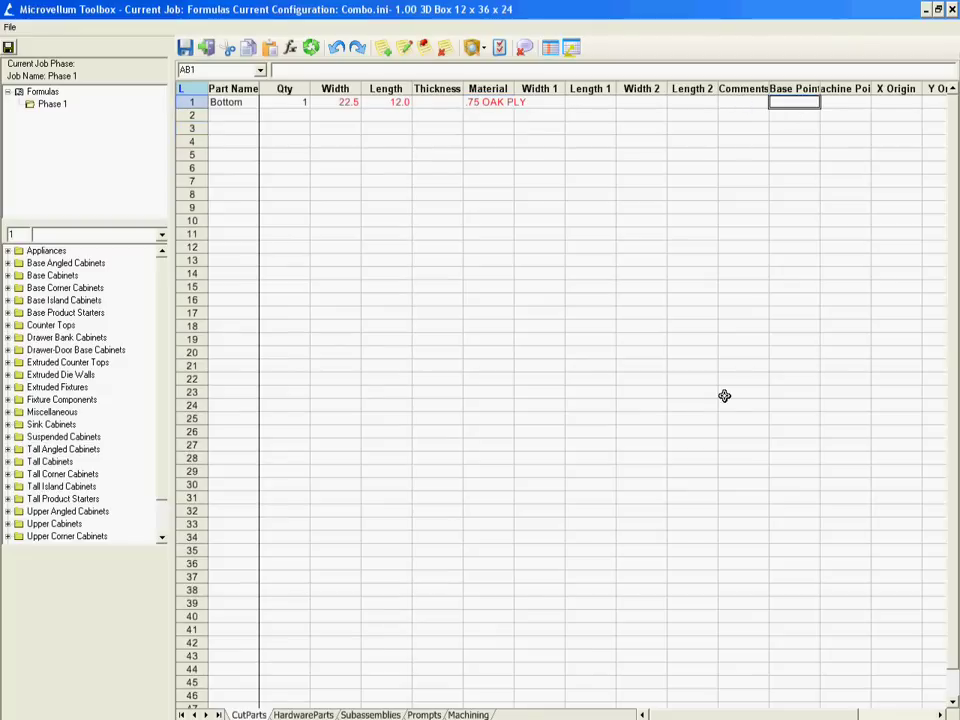
{"action": "left_click", "coordinate": [941, 714]}
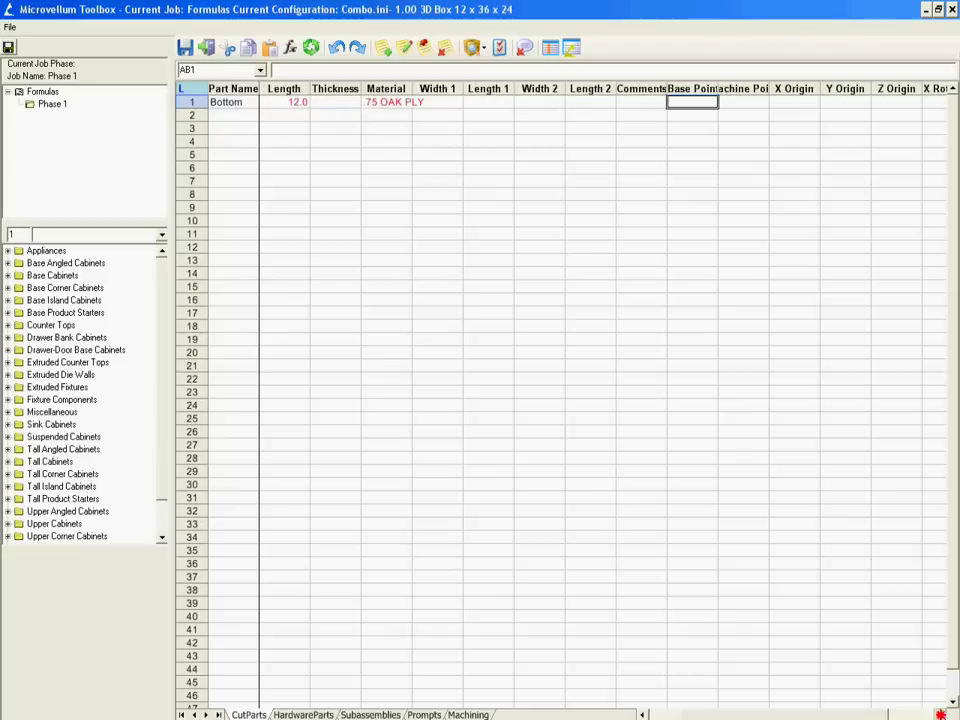
{"action": "left_click", "coordinate": [941, 714]}
{"action": "left_click", "coordinate": [941, 714]}
{"action": "left_click", "coordinate": [941, 714]}
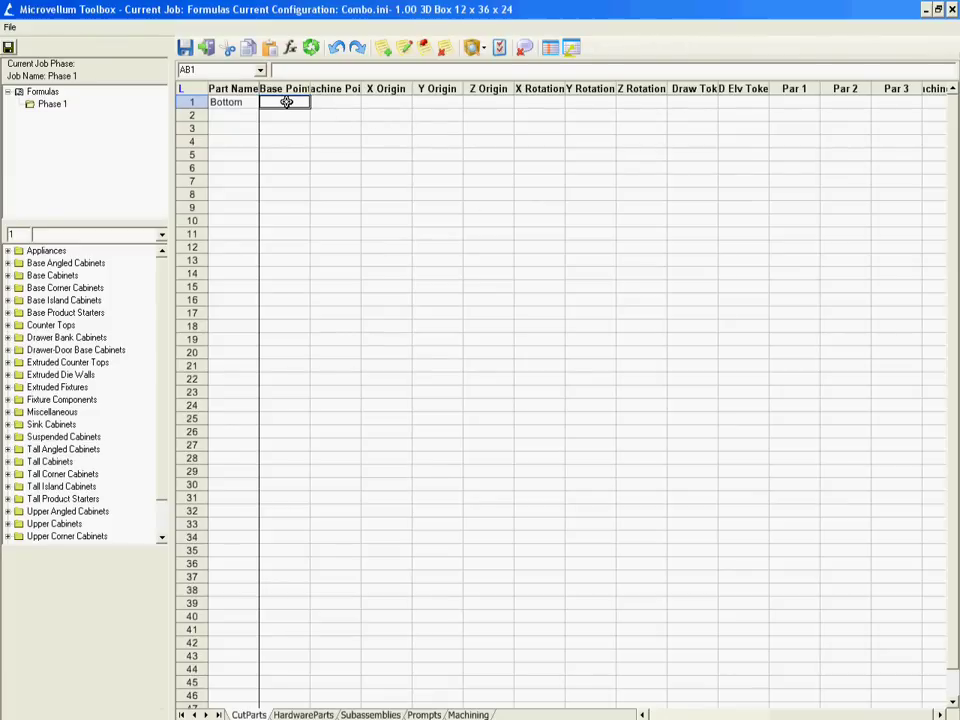
Enter 3 as the Bottom row's Base Point.
{"action": "type", "text": "3"}
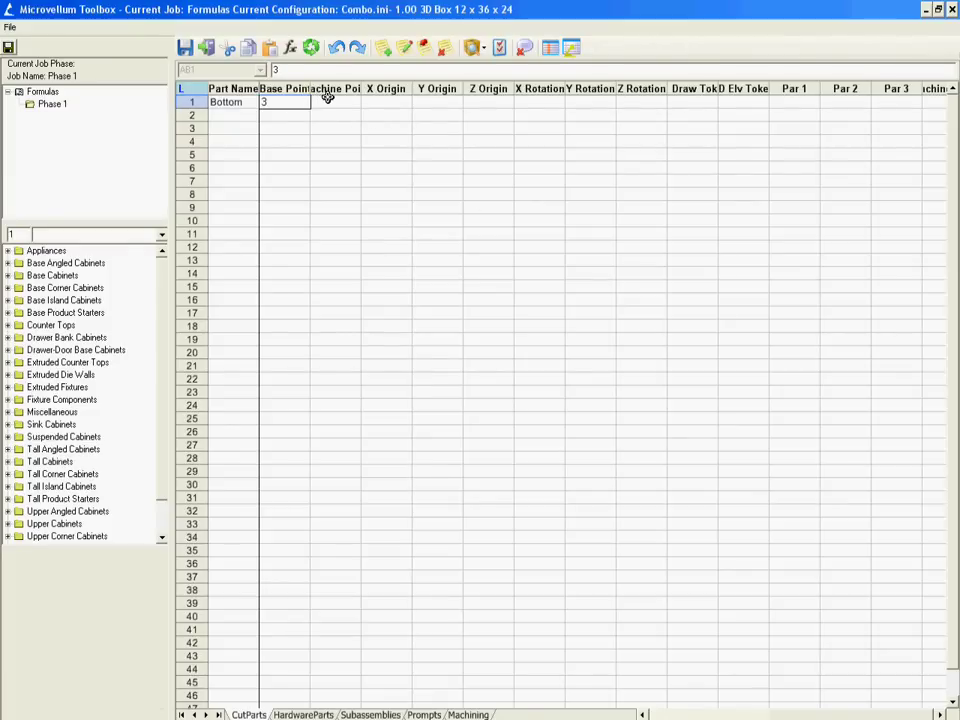
{"action": "left_click", "coordinate": [327, 97]}
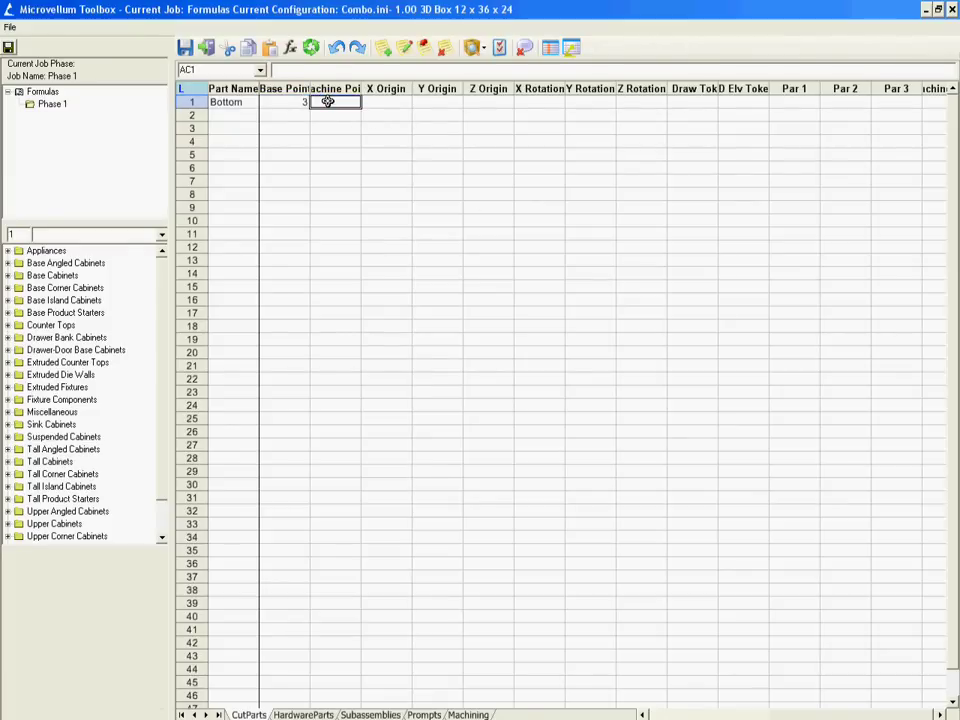
{"action": "left_click", "coordinate": [396, 103]}
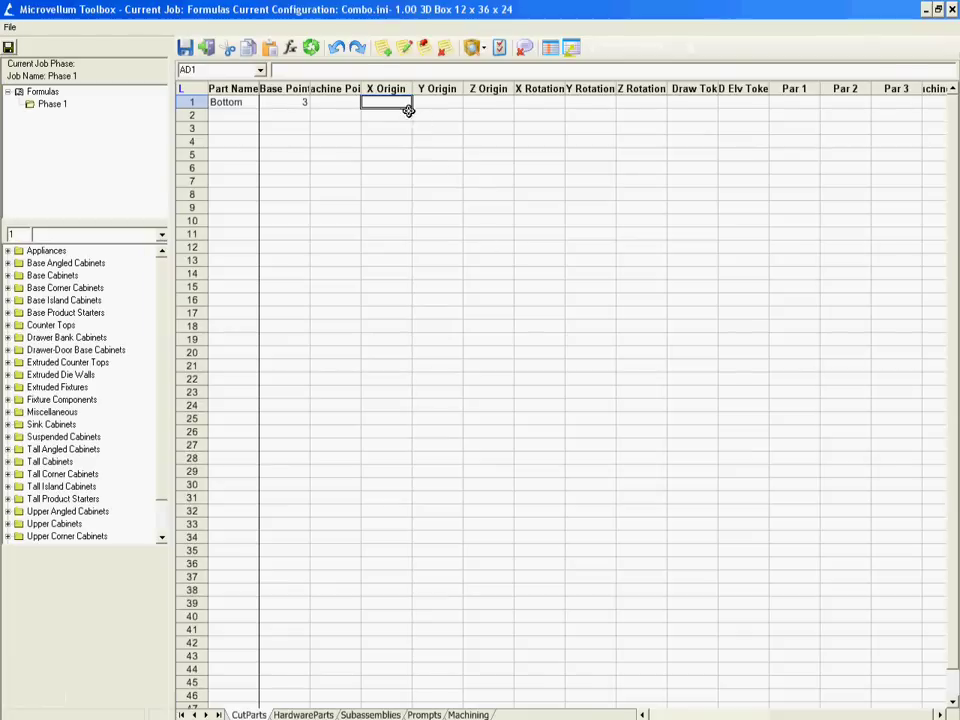
Give Bottom an X Origin of 0 and a Y Origin of =-glbox_material_thickness (-0.75).
{"action": "type", "text": "0"}
{"action": "key", "text": "Tab"}
{"action": "type", "text": "="}
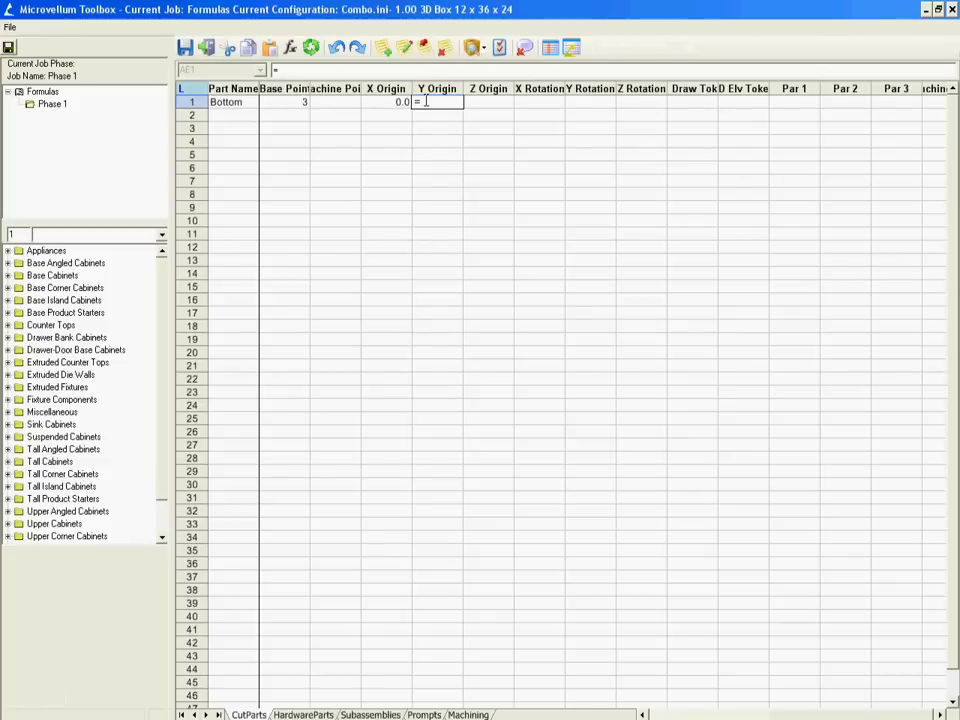
{"action": "type", "text": "-glbox_material"}
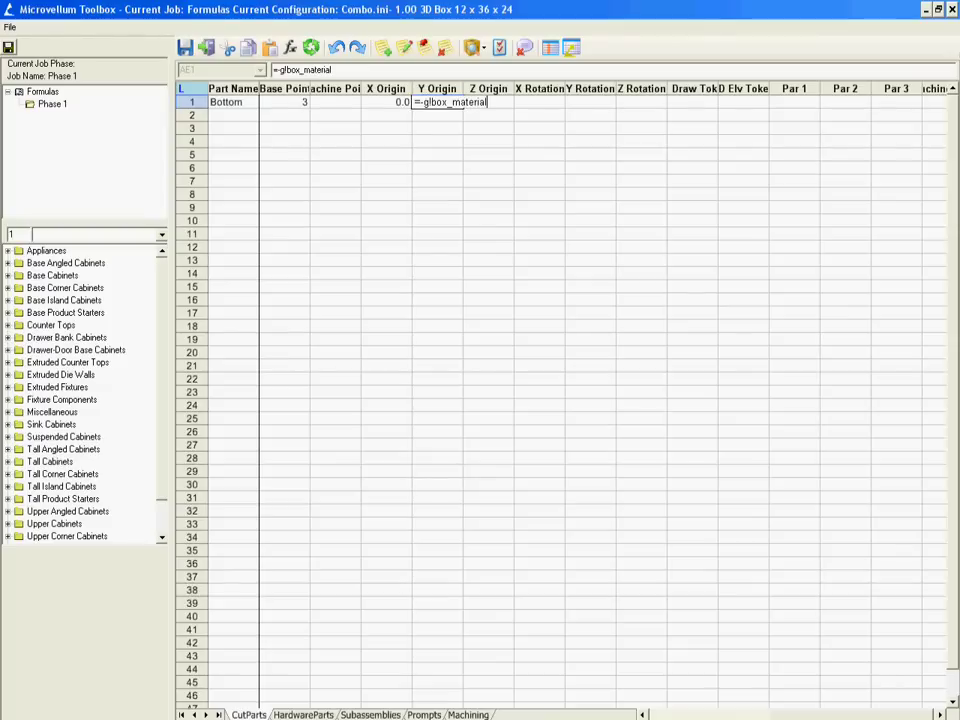
{"action": "type", "text": "_thickness"}
{"action": "key", "text": "Tab"}
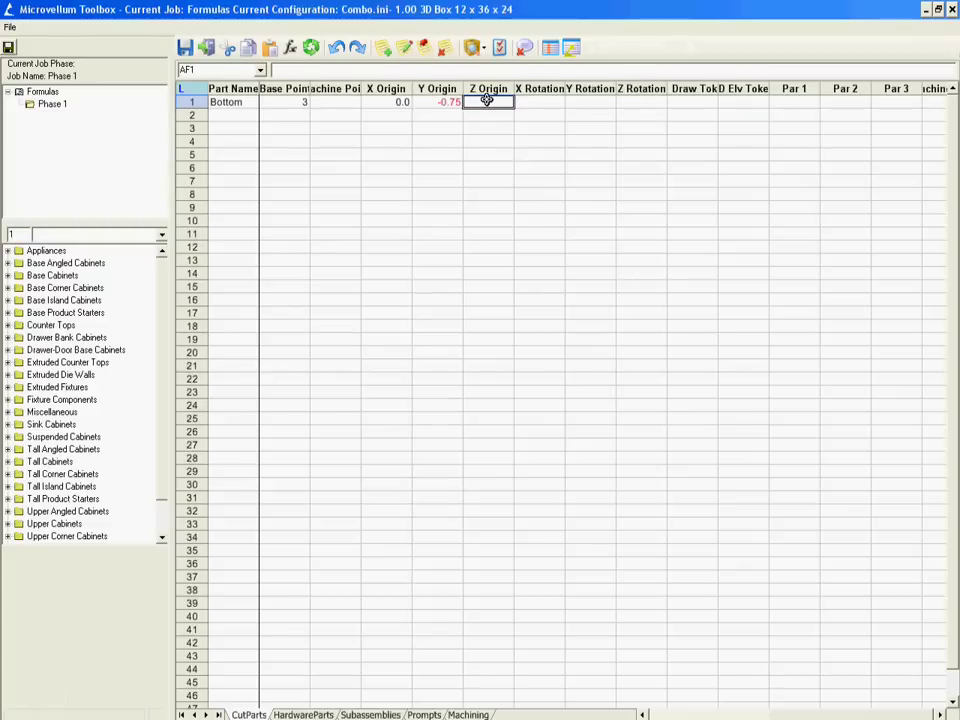
Set Bottom's Z Origin and X, Y and Z Rotations all to 0.
{"action": "type", "text": "0"}
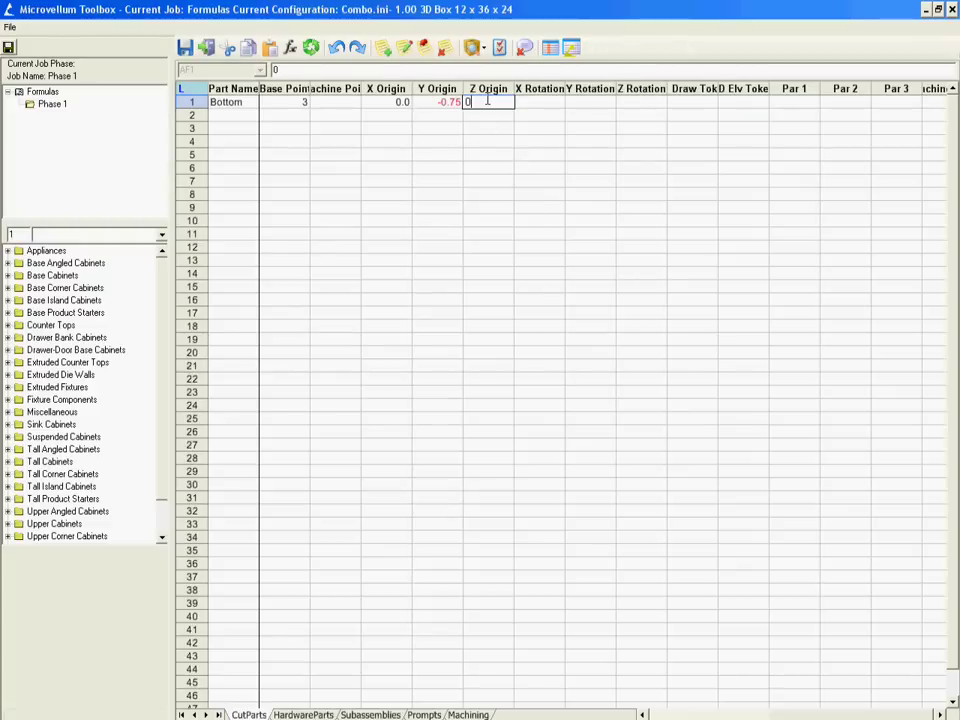
{"action": "key", "text": "Tab"}
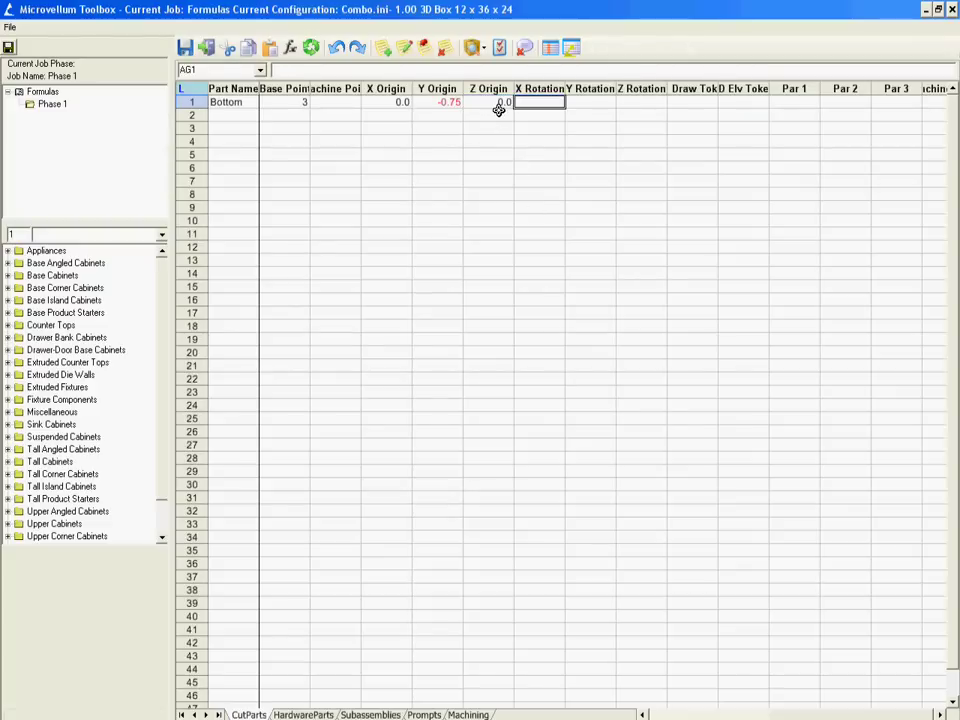
{"action": "type", "text": "0"}
{"action": "key", "text": "Tab"}
{"action": "type", "text": "0"}
{"action": "key", "text": "Tab"}
{"action": "type", "text": "0"}
{"action": "key", "text": "Tab"}
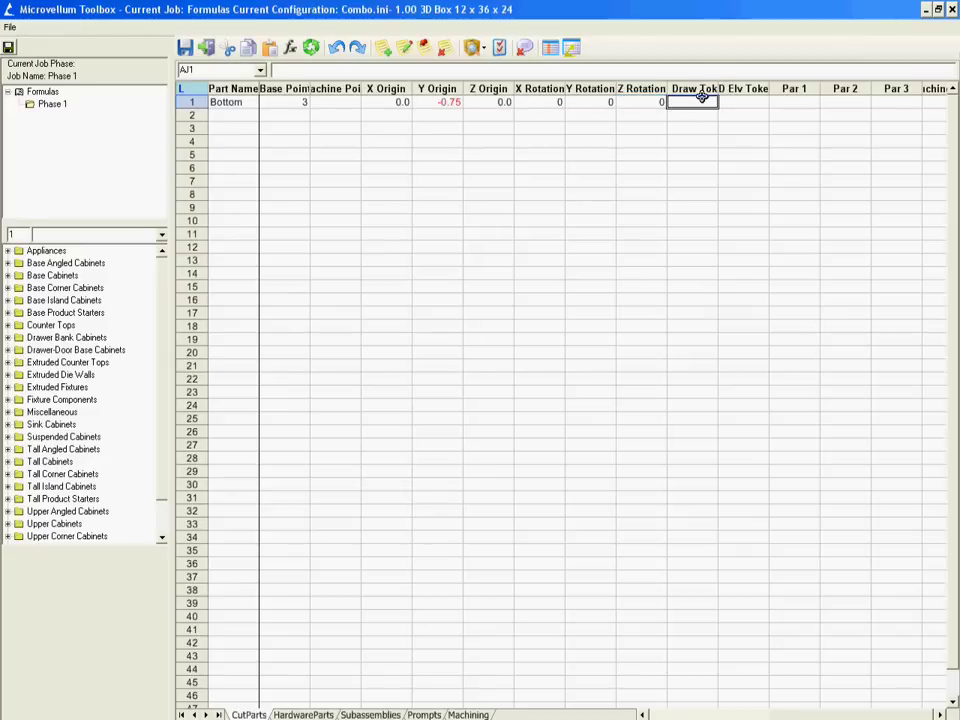
Set the Bottom row's Draw Token to 'draw3dbox Bottom'.
{"action": "left_click", "coordinate": [418, 70]}
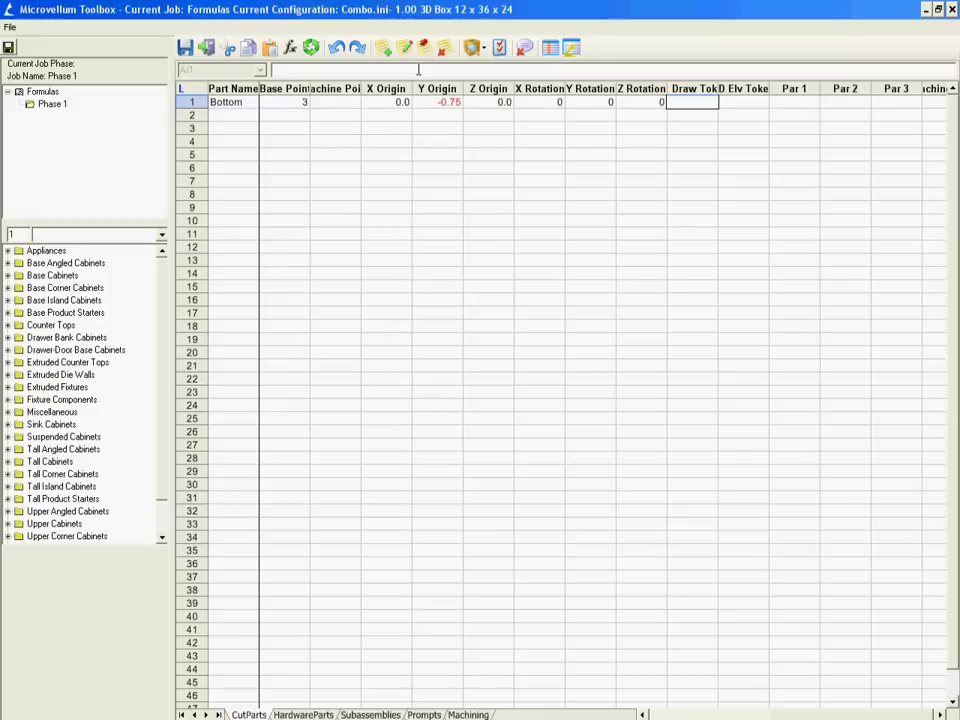
{"action": "type", "text": "draw3dbox"}
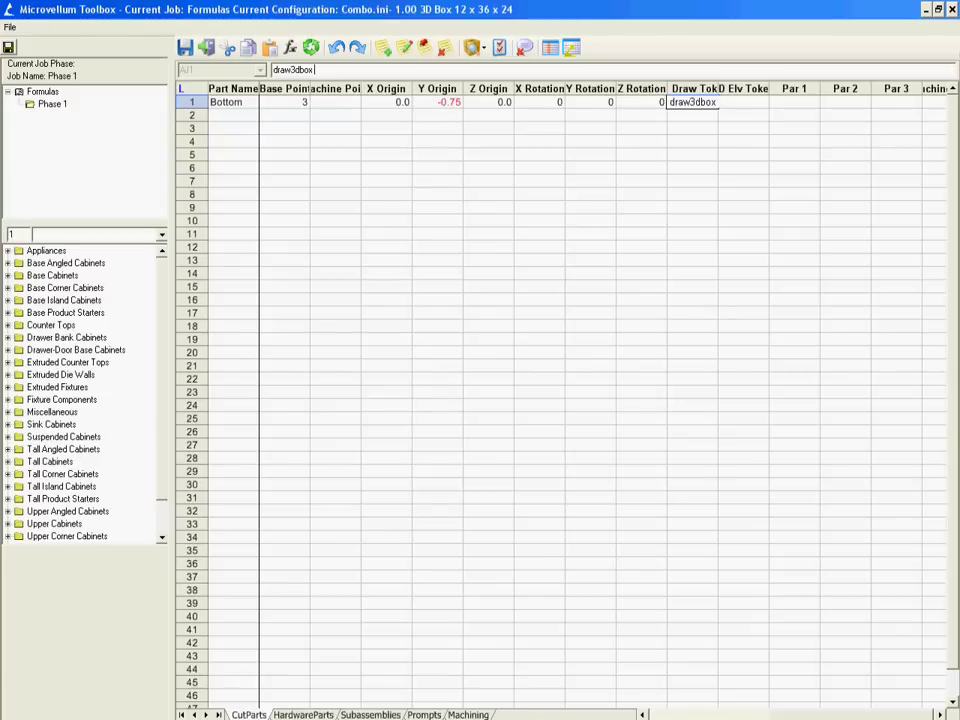
{"action": "type", "text": "Bottom"}
{"action": "key", "text": "Return"}
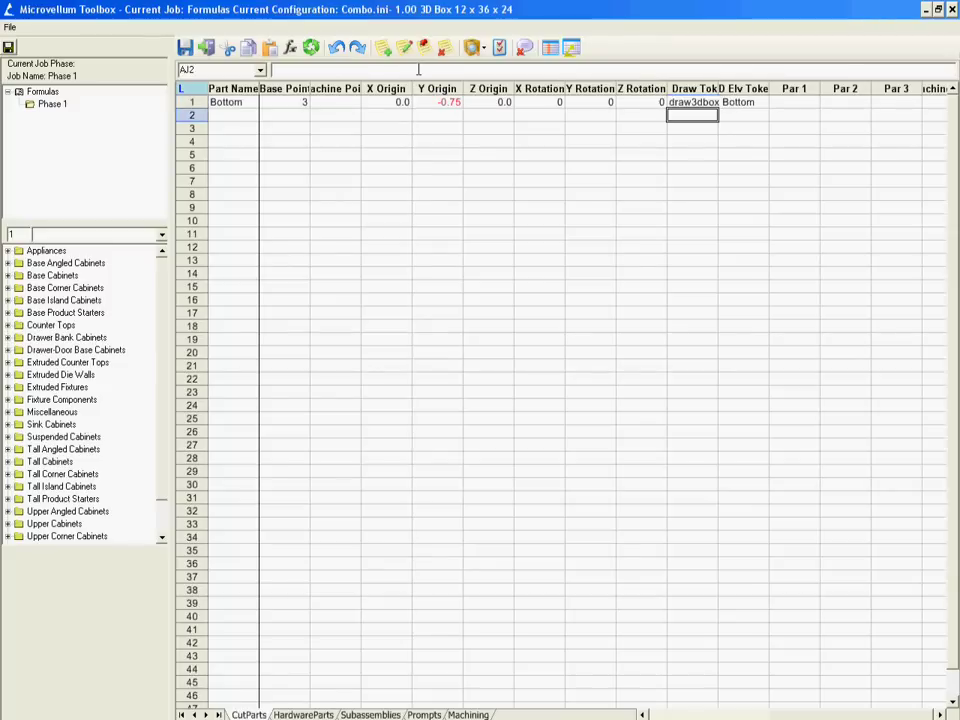
Send the 3D Box product to AutoCAD with Draw Product > Draw as 3D With Machining.
{"action": "left_click", "coordinate": [205, 48]}
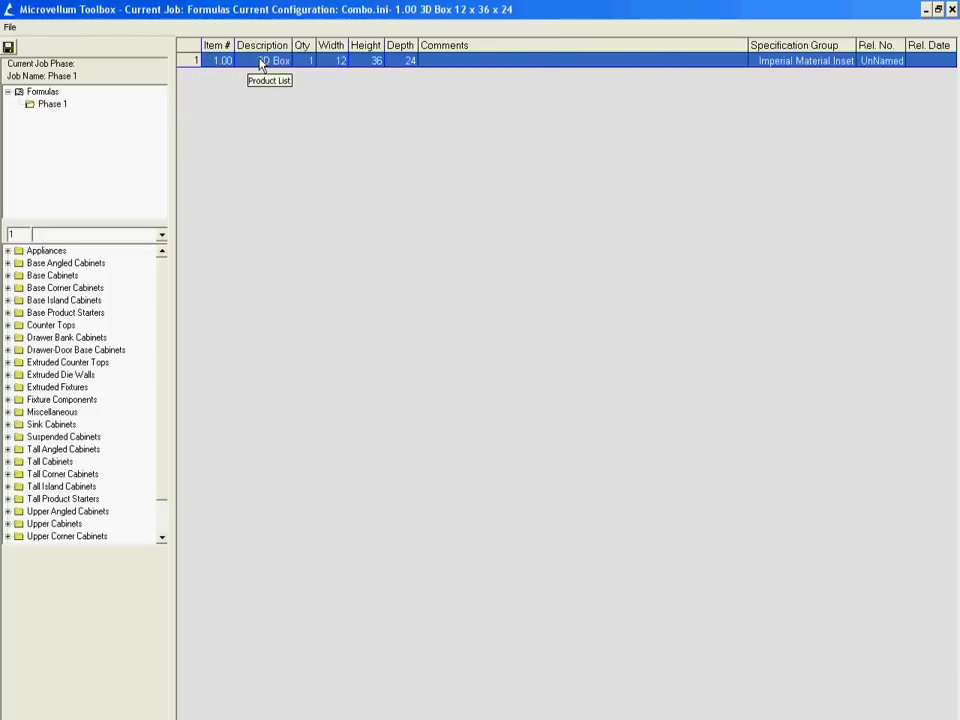
{"action": "right_click", "coordinate": [358, 62]}
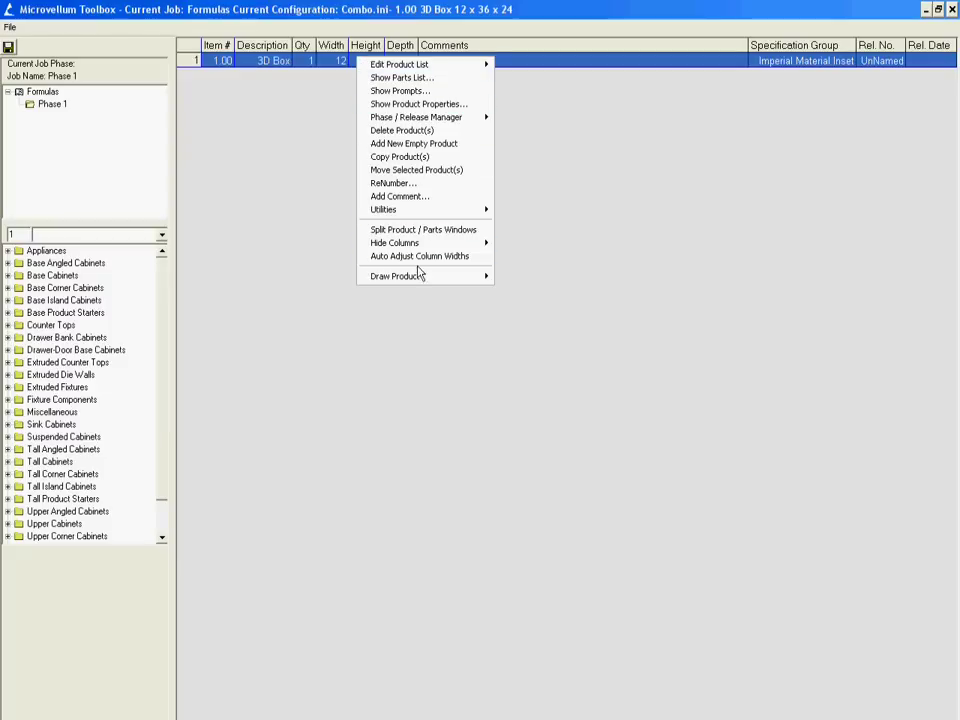
{"action": "mouse_move", "coordinate": [421, 278]}
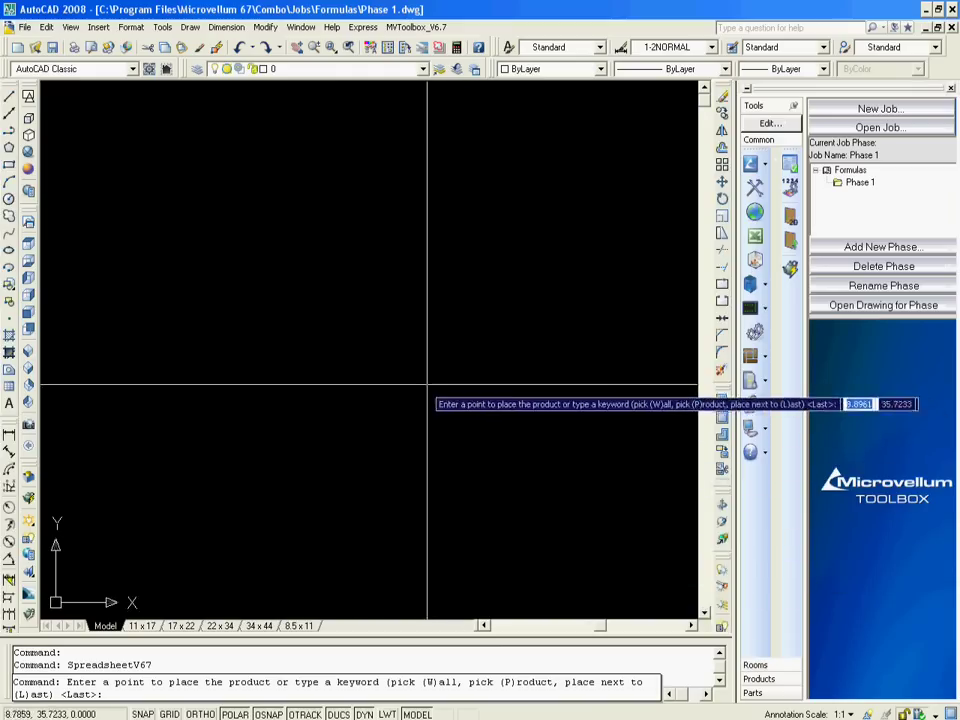
Place the 3D Box in the drawing and view its Bottom panel in SW isometric.
{"action": "left_click", "coordinate": [310, 424]}
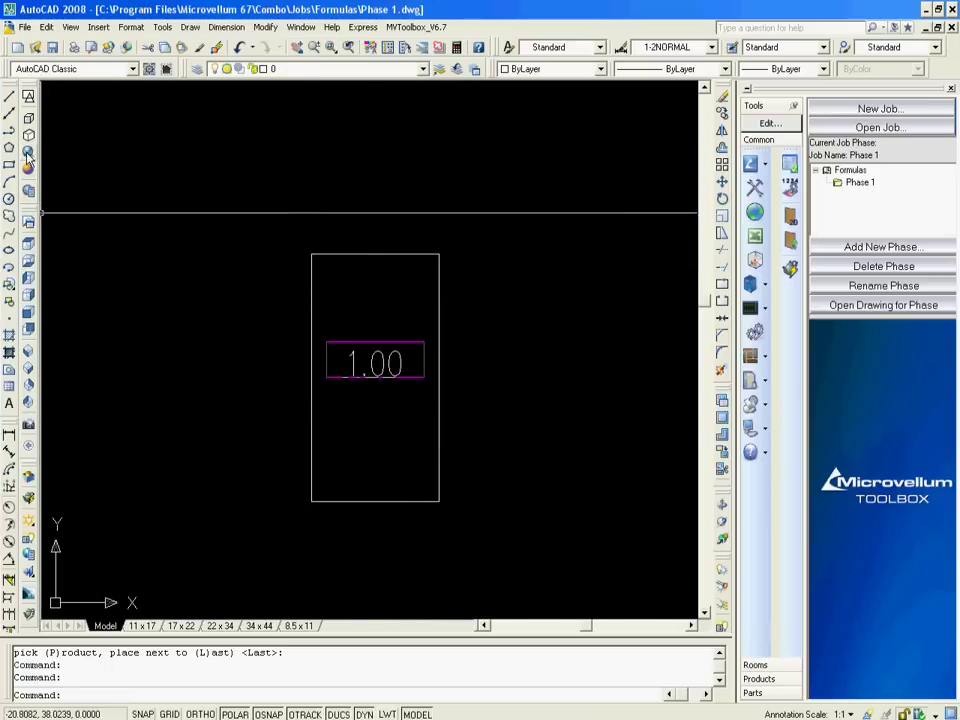
{"action": "type", "text": "s"}
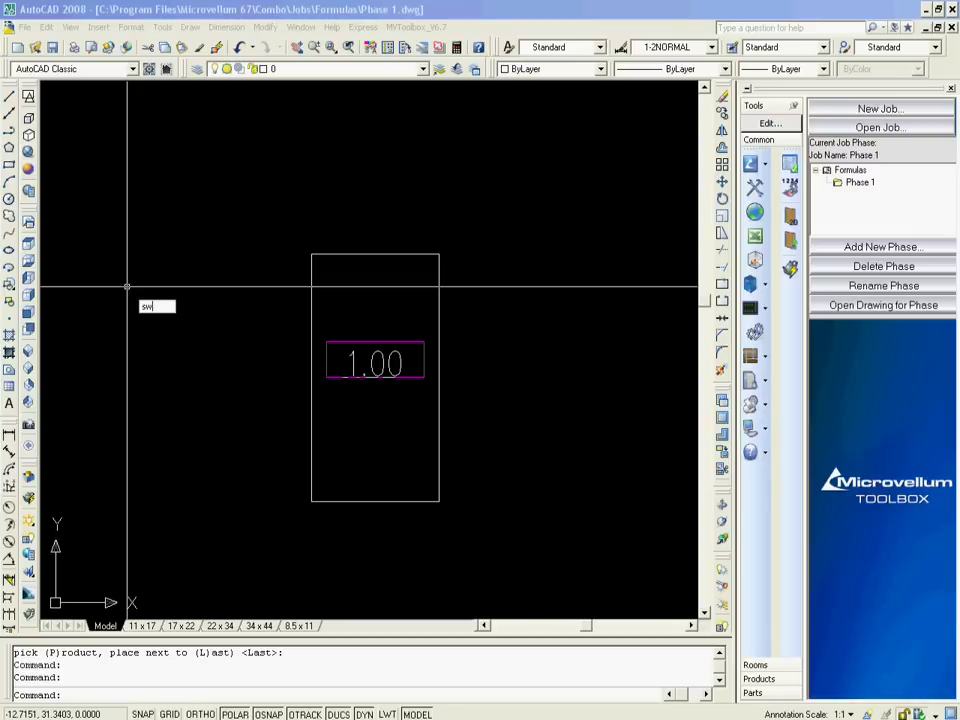
{"action": "type", "text": "w"}
{"action": "key", "text": "Return"}
{"action": "scroll", "coordinate": [224, 437], "scroll_direction": "down", "scroll_amount": 3}
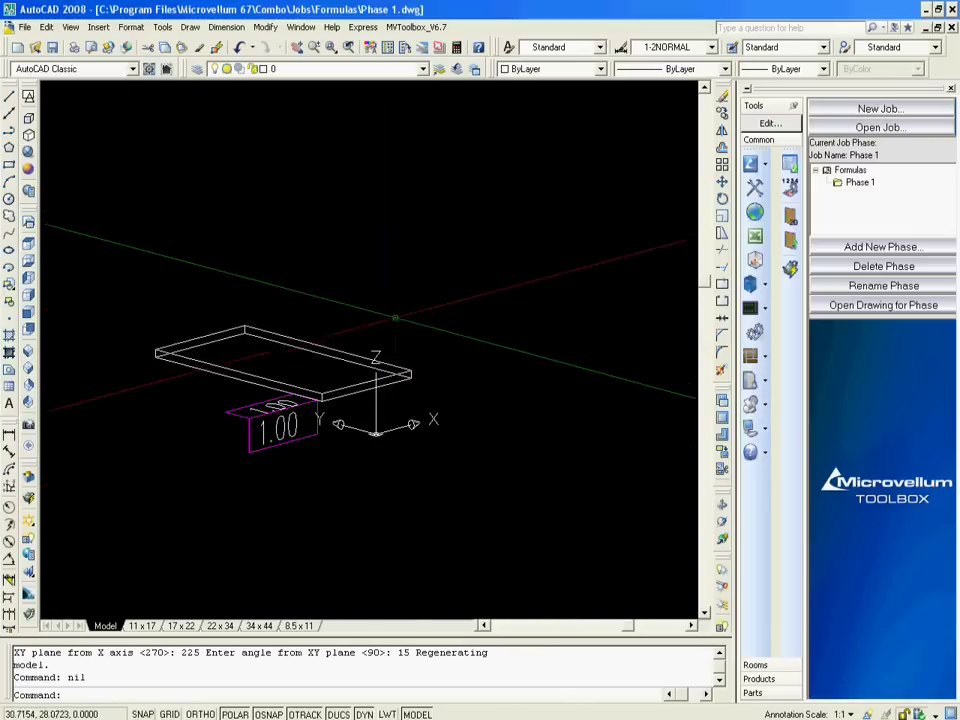